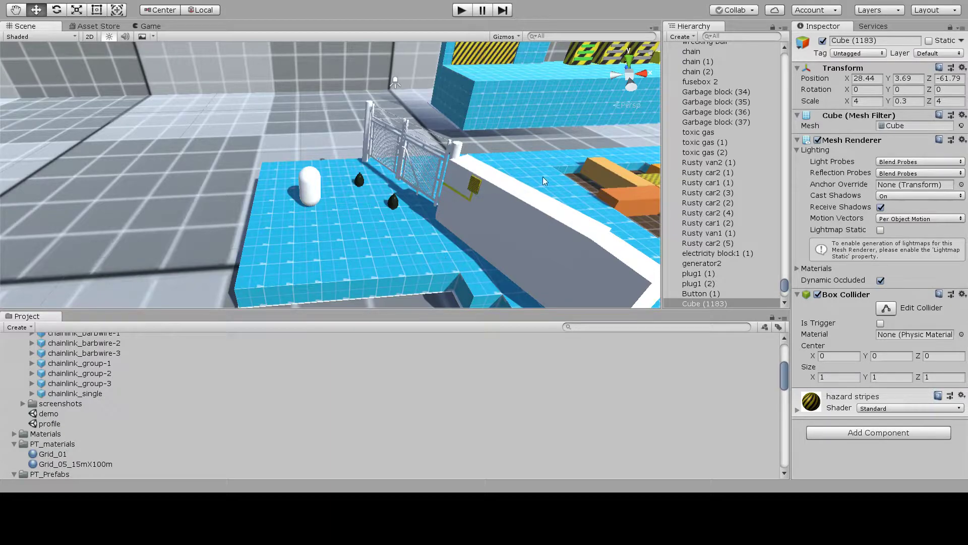
Pan from the fenced starting platform and zoom onto the orange crates in the floor pit.
middle_click_drag(542, 177, 515, 169)
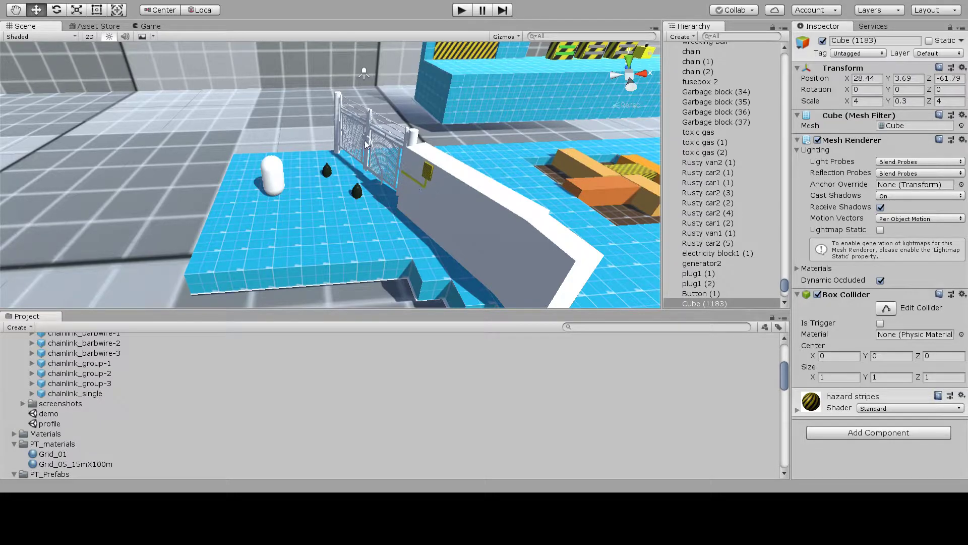
middle_click_drag(521, 176, 304, 192)
scroll(368, 216, "up", 2)
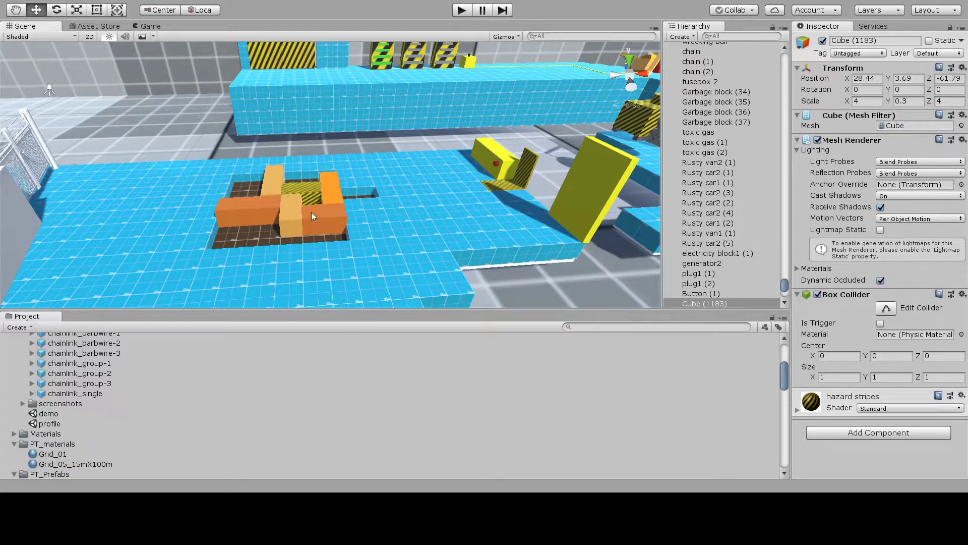
Zoom in on the crates, then pan left to the yellow striped flap and tall yellow panel.
scroll(319, 211, "up", 3)
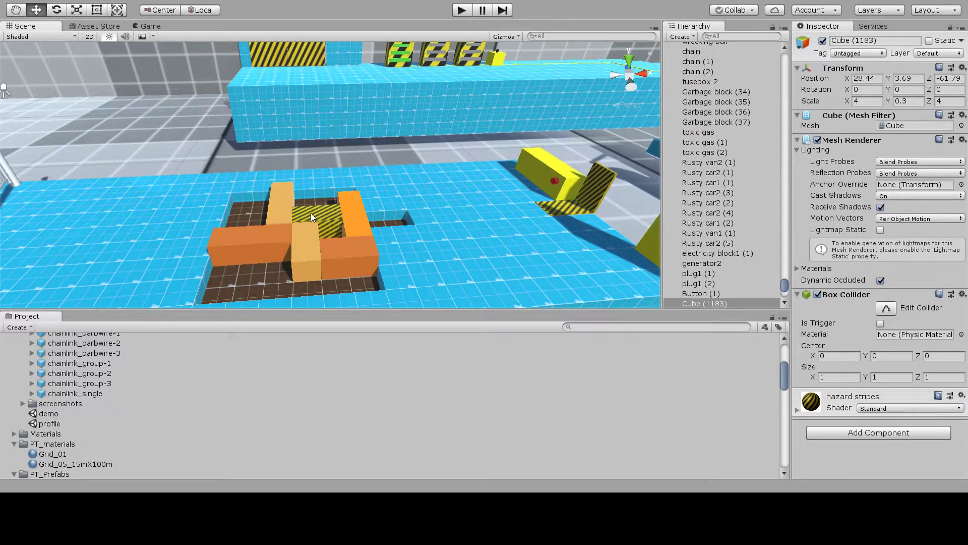
middle_click_drag(491, 233, 237, 244)
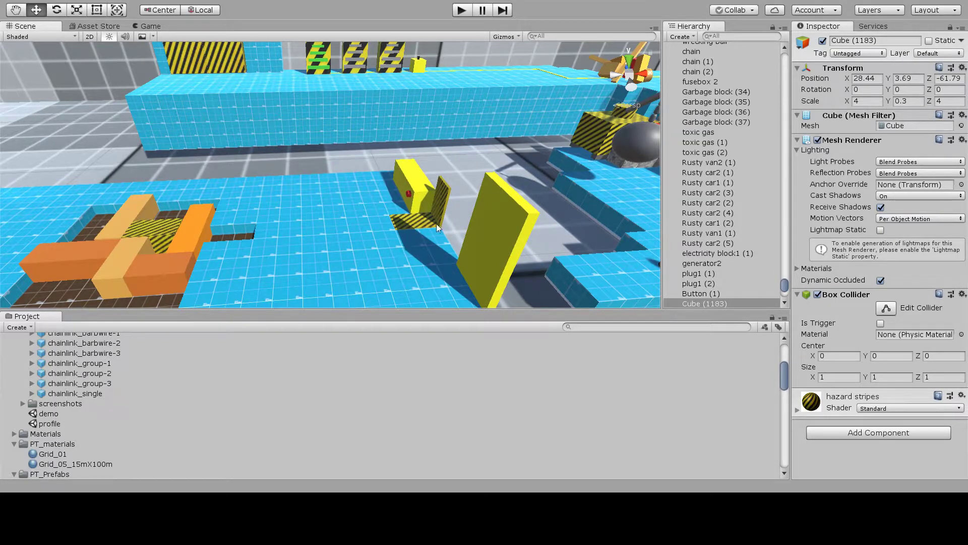
Pan to the wrecking ball, orbit along the stepped stone wall, and continue to the gas-filled fences.
middle_click_drag(628, 250, 334, 204)
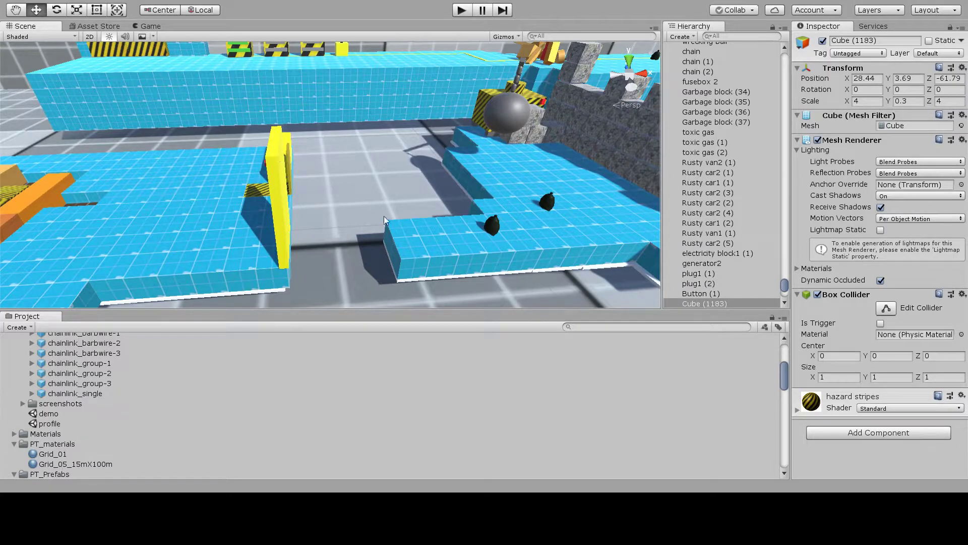
left_click_drag(528, 225, 357, 241, "alt")
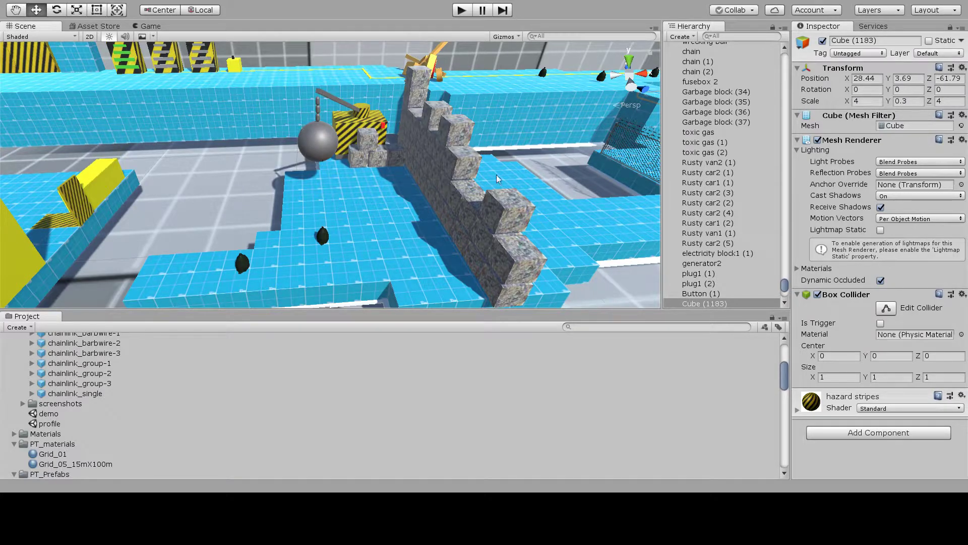
middle_click_drag(585, 190, 382, 195)
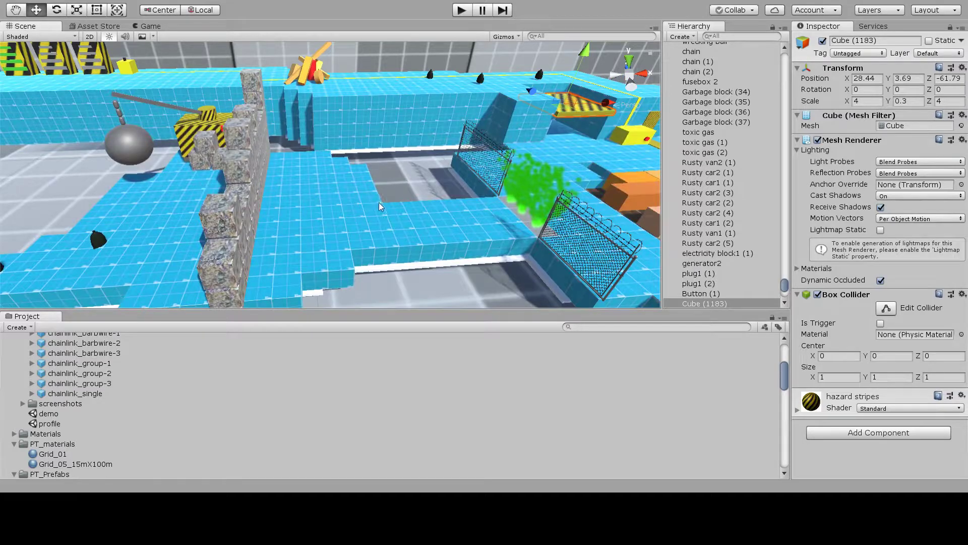
Pan past the toxic gas fences and zoom in on the second orange crate pit.
middle_click_drag(437, 222, 400, 220)
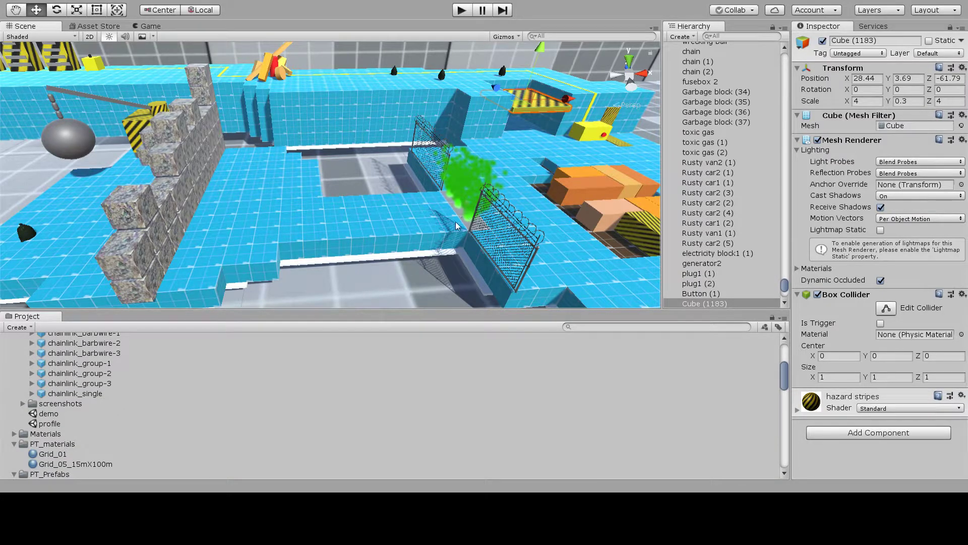
middle_click_drag(563, 250, 258, 258)
scroll(420, 218, "up", 2)
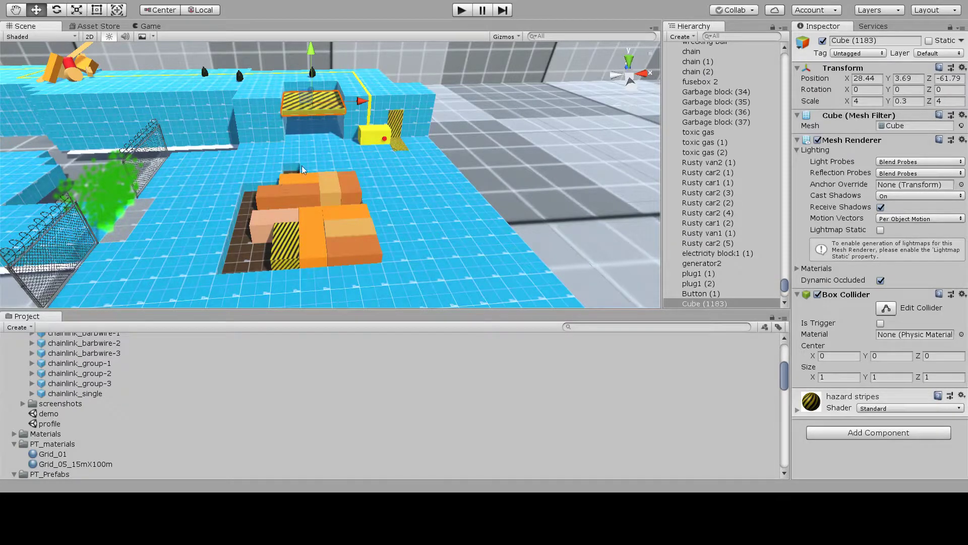
Frame the hazard-striped pad in its wall recess and the yellow box with the red dot.
middle_click_drag(405, 179, 423, 232)
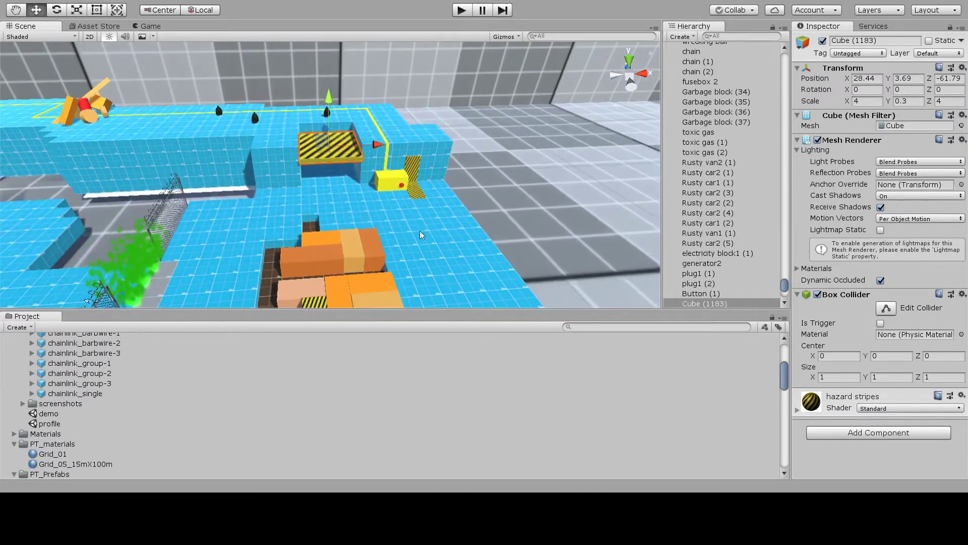
scroll(335, 200, "up", 5)
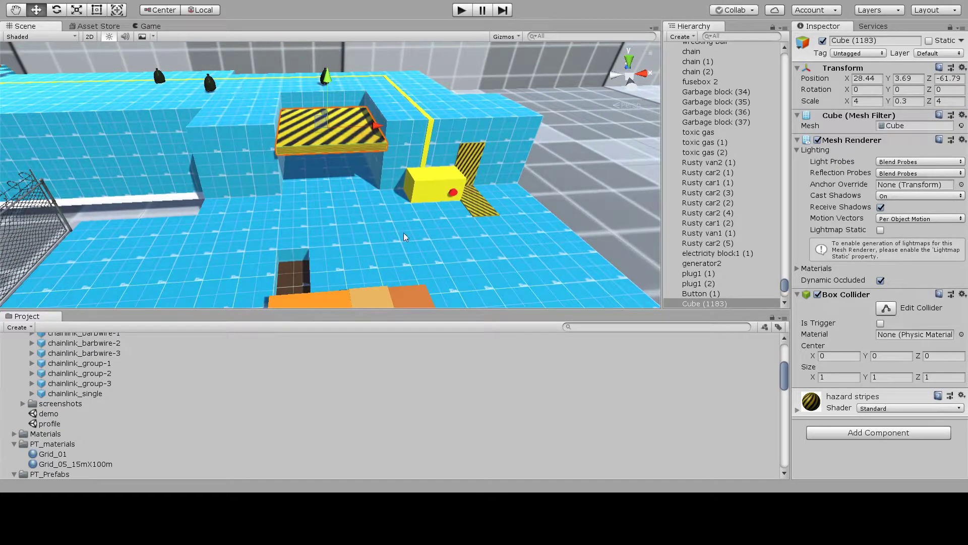
middle_click_drag(506, 178, 535, 303)
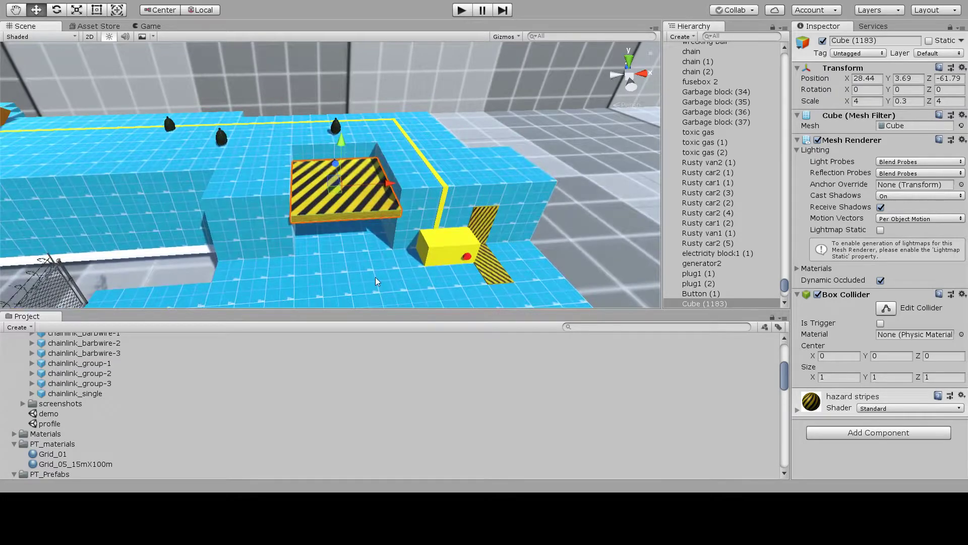
scroll(361, 264, "down", 4)
middle_click_drag(209, 187, 347, 246)
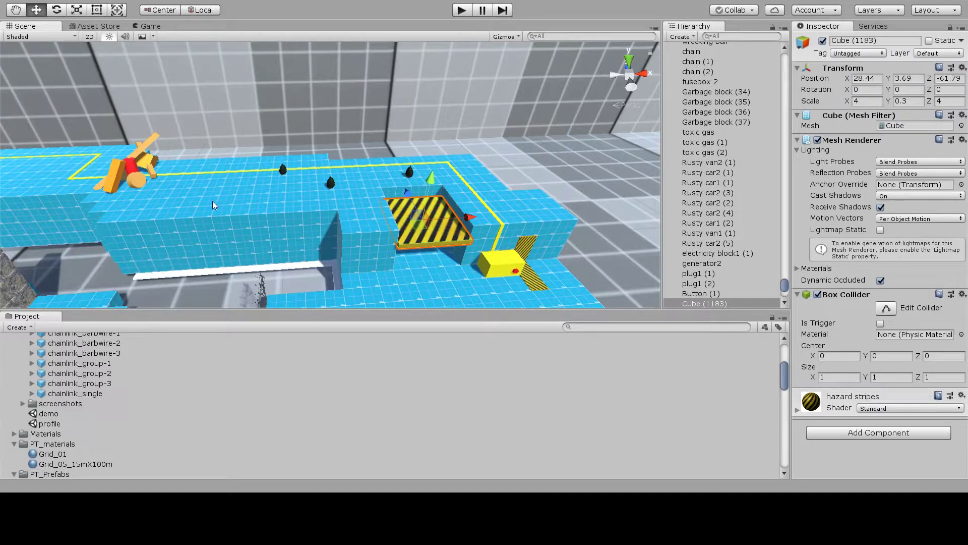
Zoom to the ragdoll figure on the yellow wire, then pan across to the hazard-striped blocks.
scroll(454, 222, "up", 4)
scroll(368, 239, "up", 5)
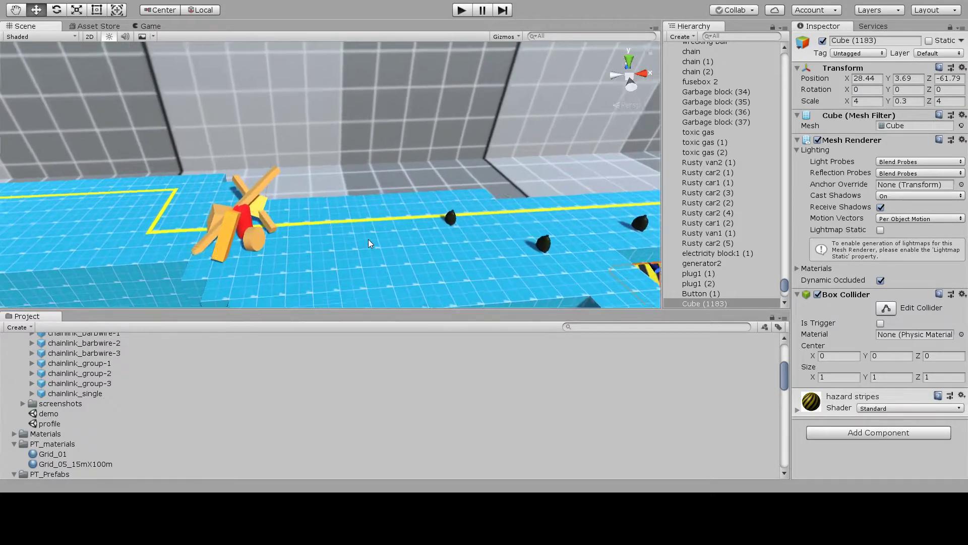
middle_click_drag(471, 183, 486, 173)
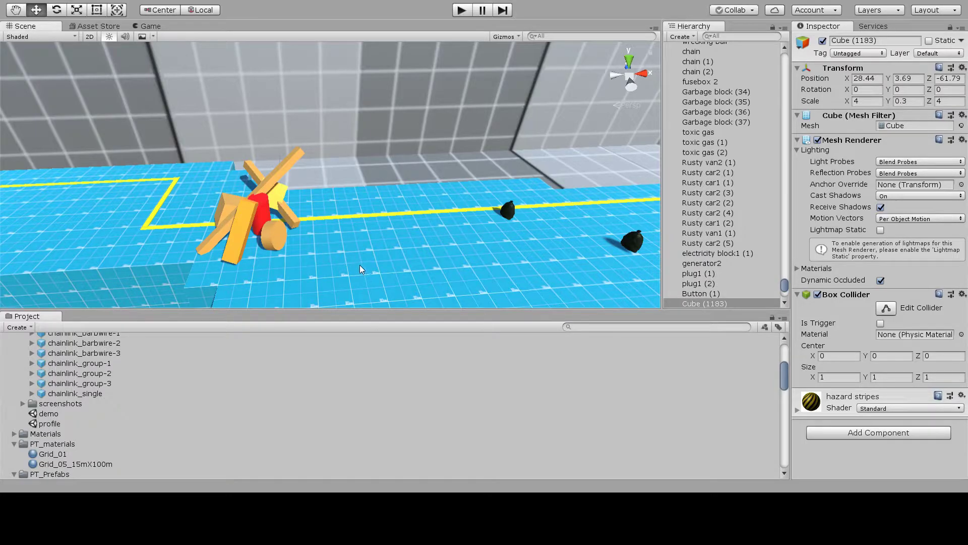
scroll(359, 264, "down", 4)
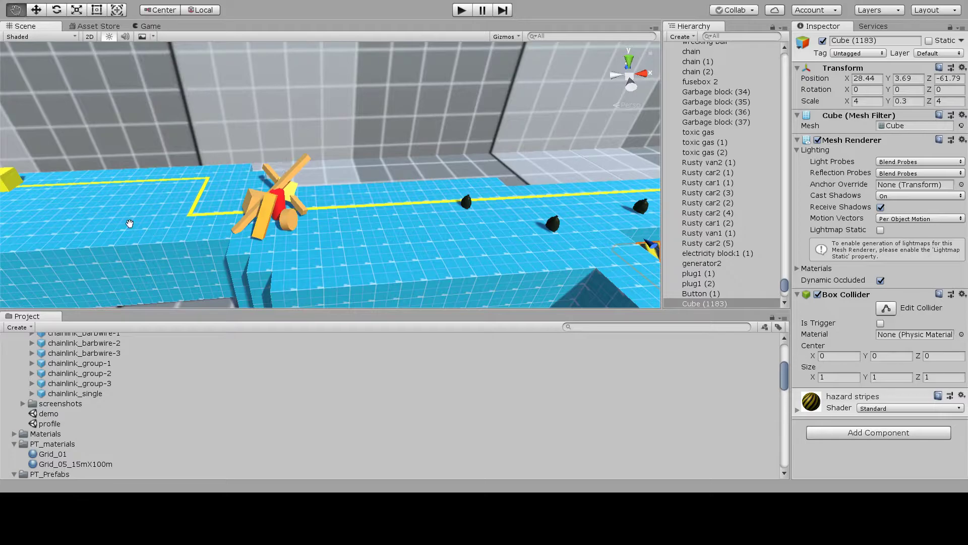
middle_click_drag(130, 224, 538, 247)
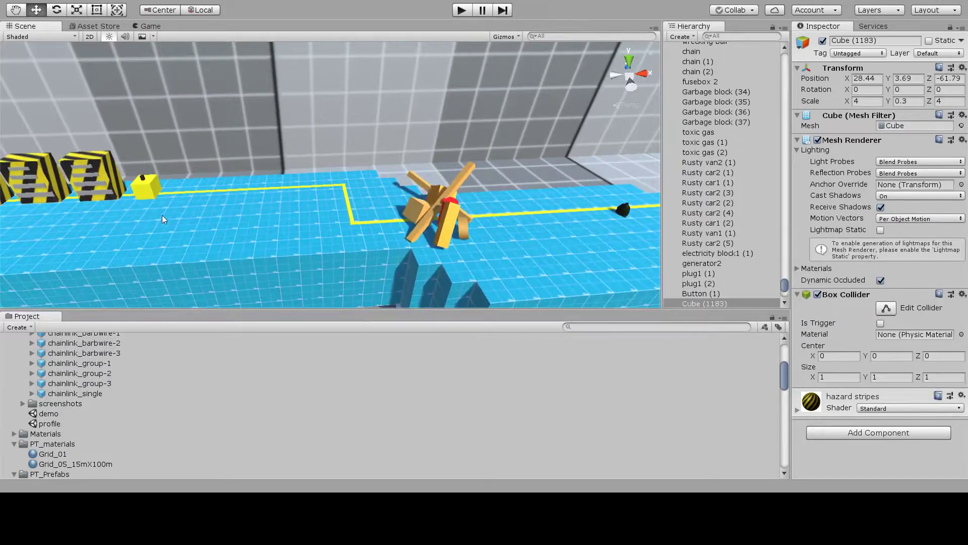
Pan along the row of three hazard-striped blocks on the raised platform.
middle_click_drag(162, 215, 454, 231)
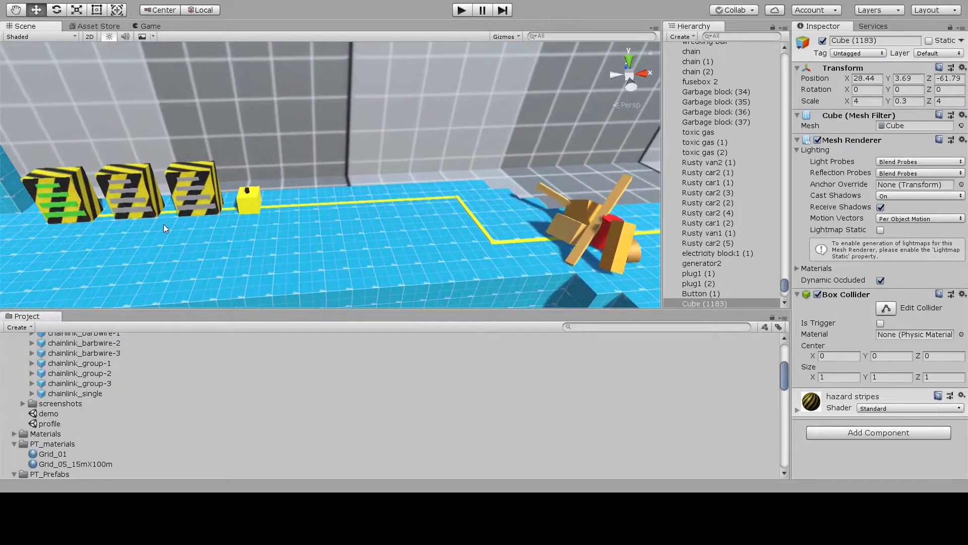
scroll(163, 224, "up", 3)
scroll(300, 248, "down", 2)
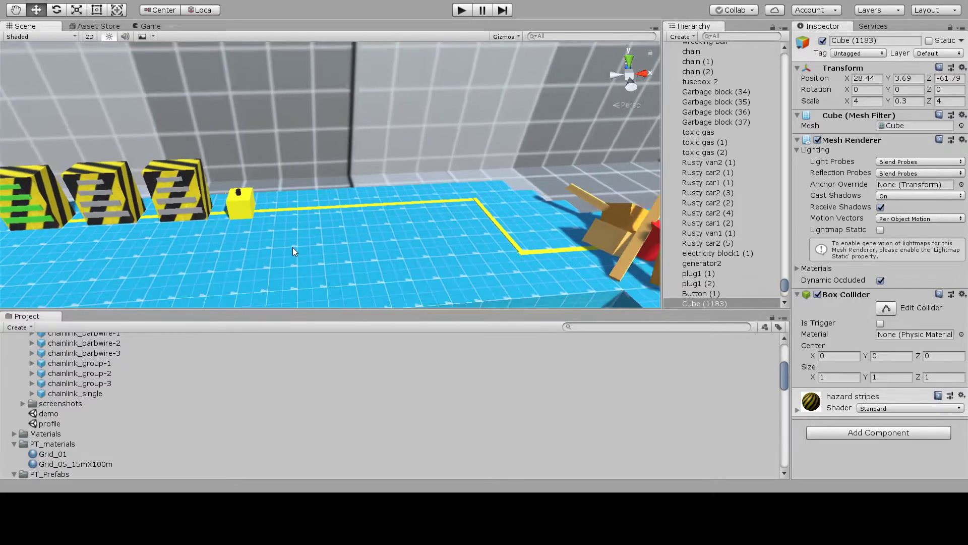
middle_click_drag(87, 255, 359, 228)
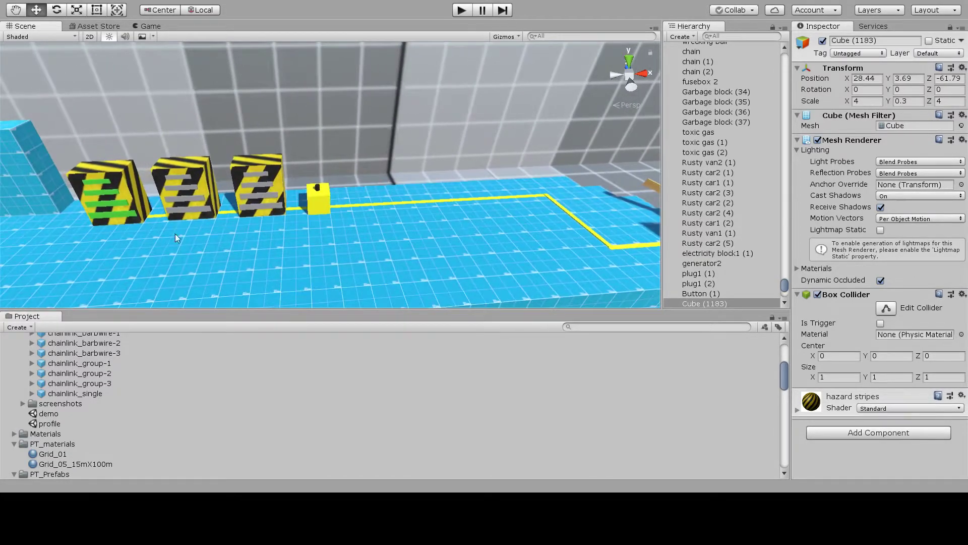
middle_click_drag(156, 241, 559, 231)
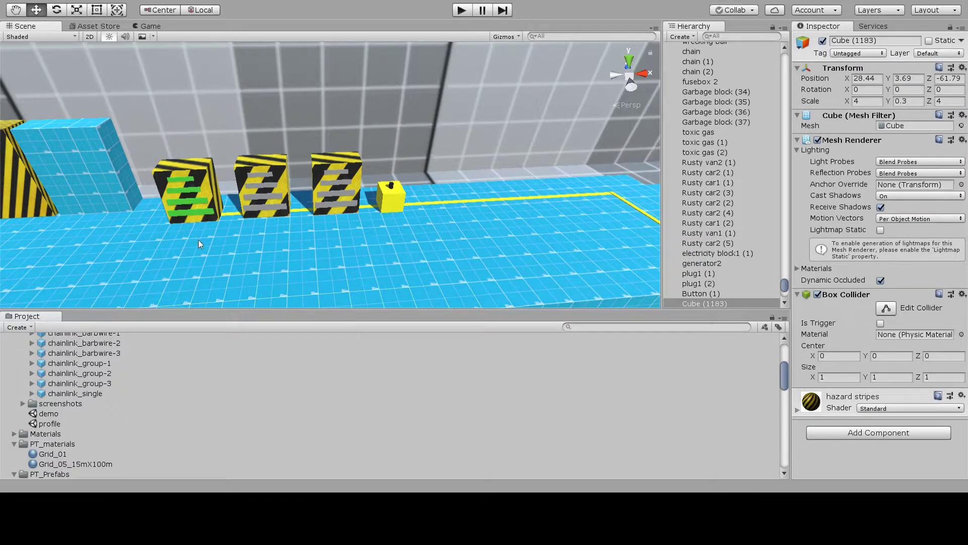
Continue to the striped wall at the platform end and zoom out over the whole level.
middle_click_drag(198, 240, 432, 235)
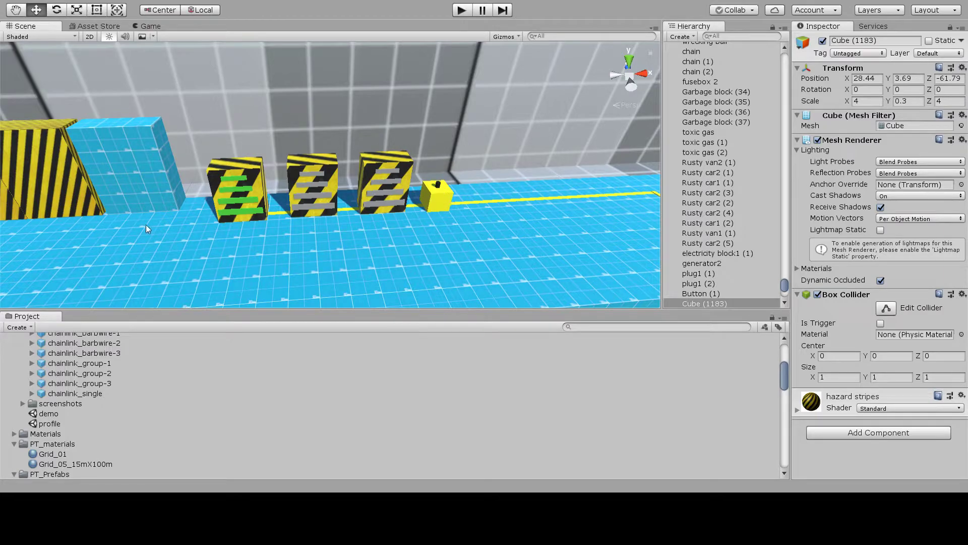
middle_click_drag(146, 225, 468, 229)
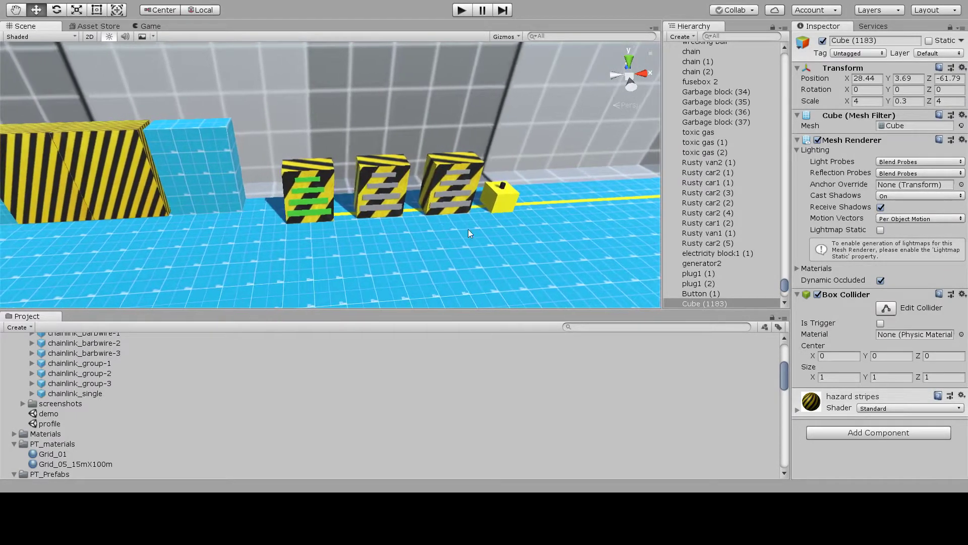
scroll(468, 228, "down", 5)
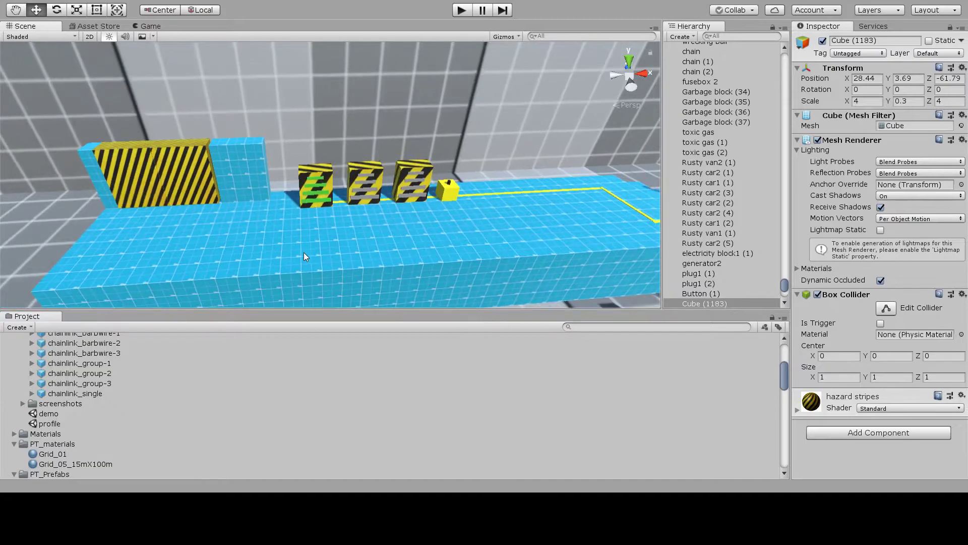
middle_click_drag(333, 289, 325, 267)
Zoom in on the orange block puzzle, then pan over to the wrecking ball and stepped stone wall.
scroll(362, 229, "down", 10)
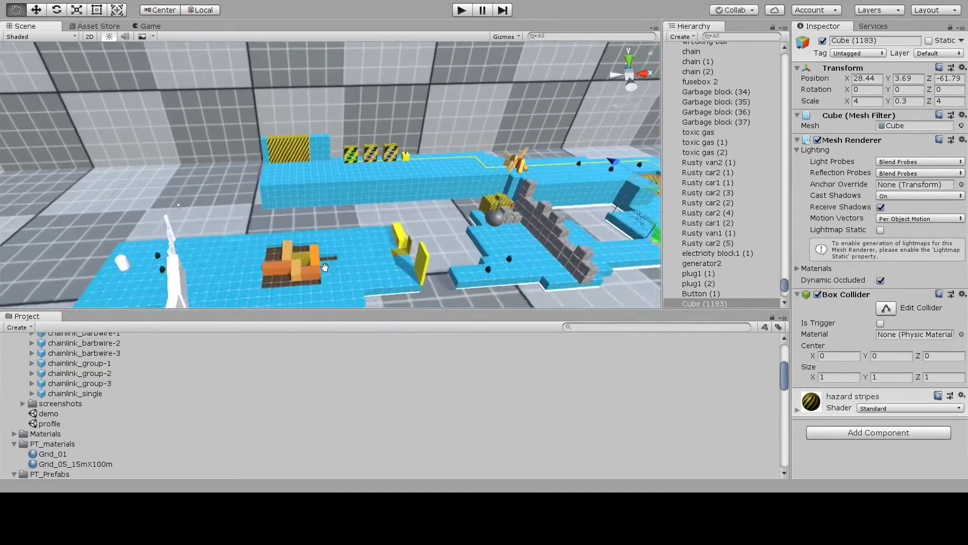
scroll(372, 221, "up", 10)
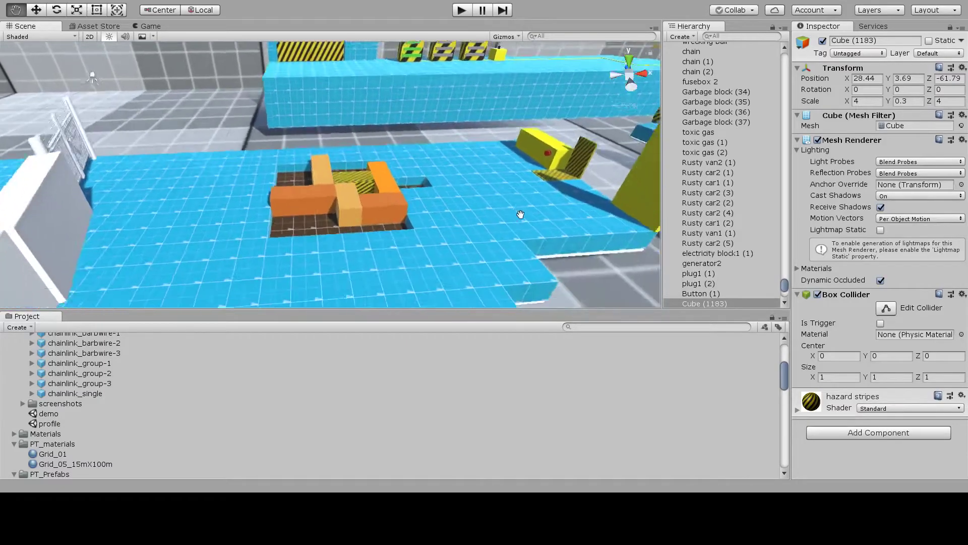
scroll(520, 215, "up", 5)
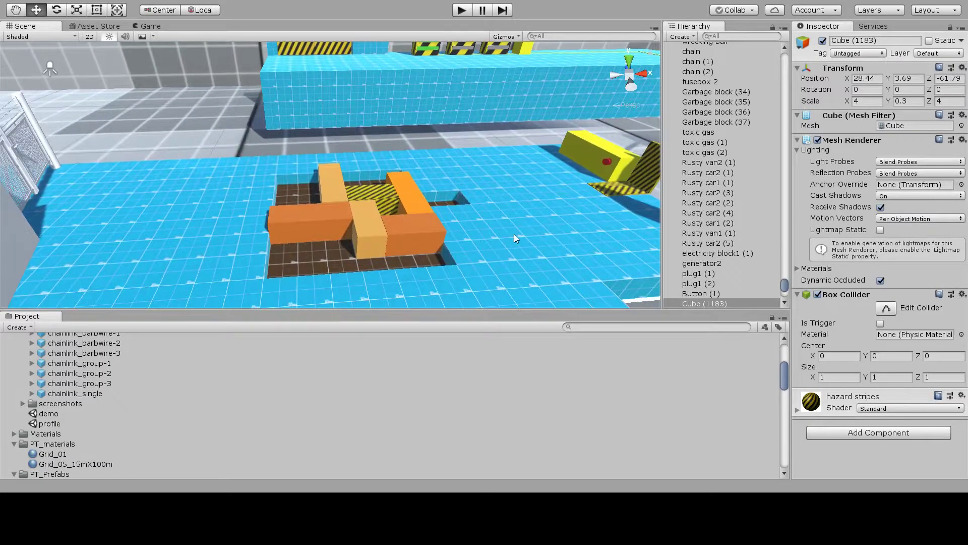
middle_click_drag(514, 234, 470, 240)
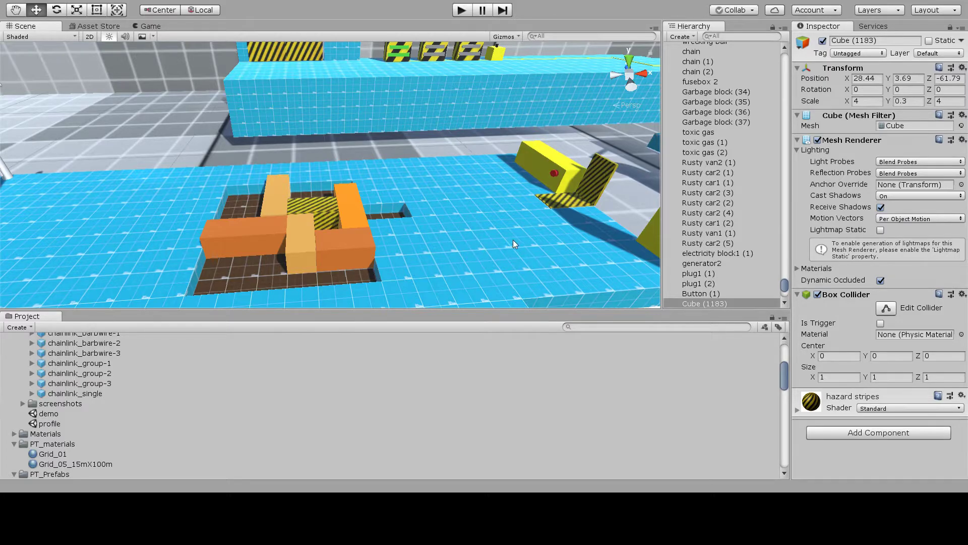
middle_click_drag(513, 240, 189, 239)
middle_click_drag(496, 190, 373, 139)
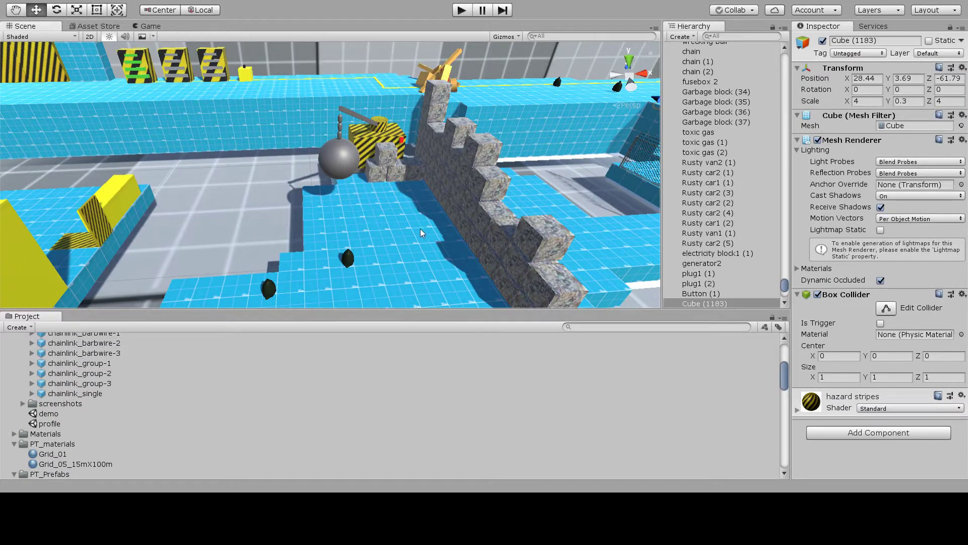
Pan across the stone wall area and zoom in on the hazard-striped pit beside the yellow box.
middle_click_drag(421, 232, 390, 222)
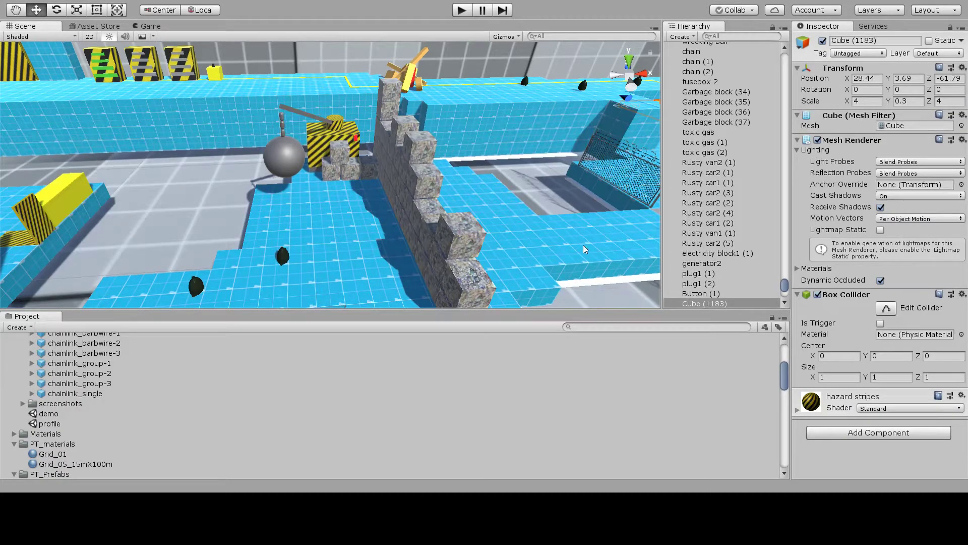
middle_click_drag(583, 245, 338, 277)
scroll(389, 222, "up", 5)
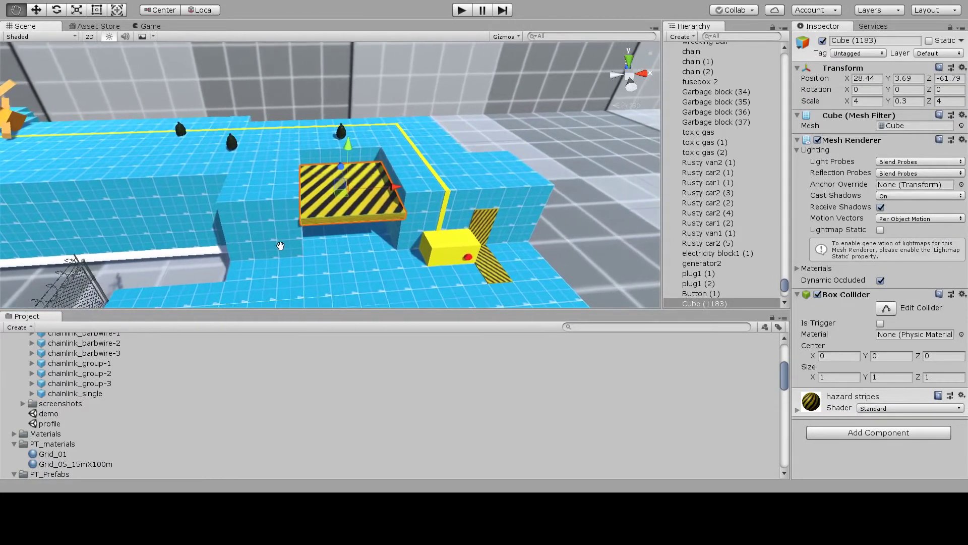
scroll(473, 248, "up", 2)
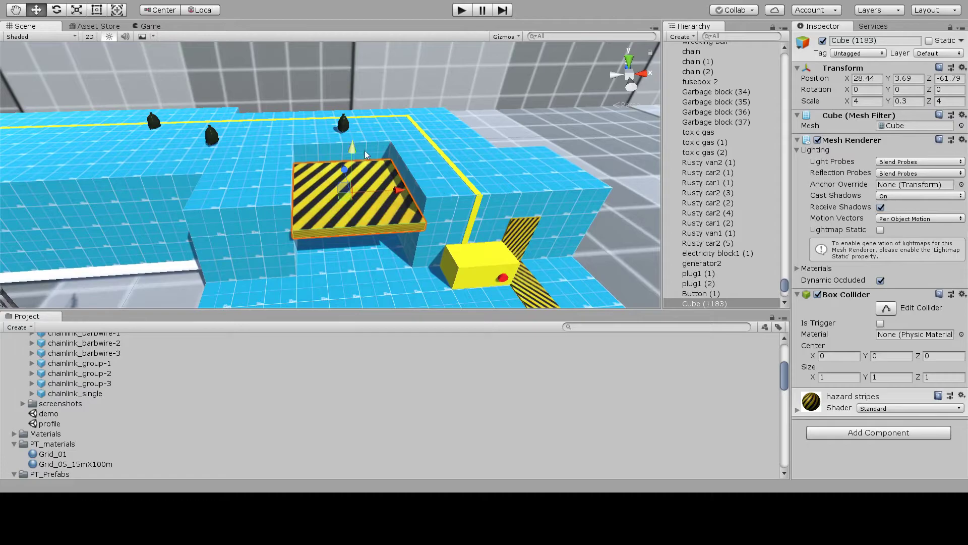
middle_click_drag(267, 269, 276, 273)
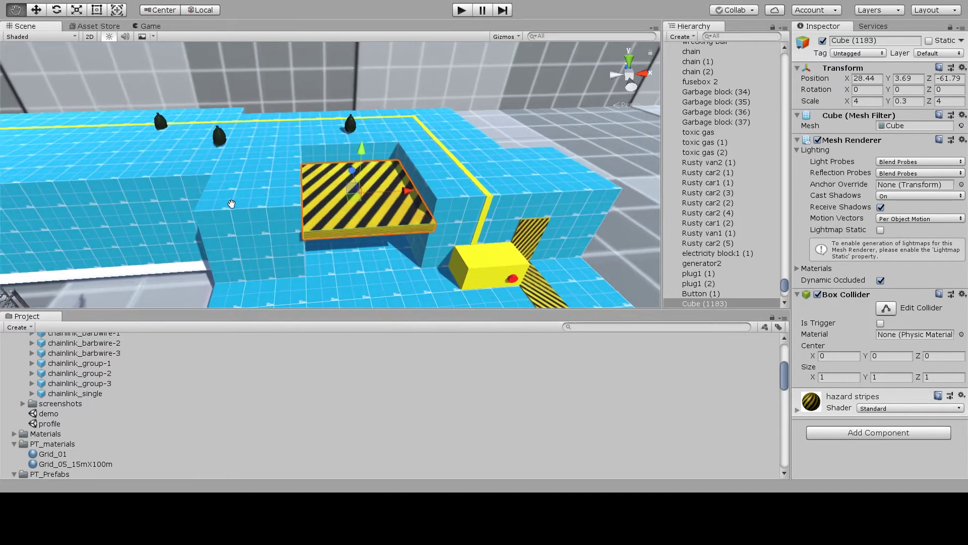